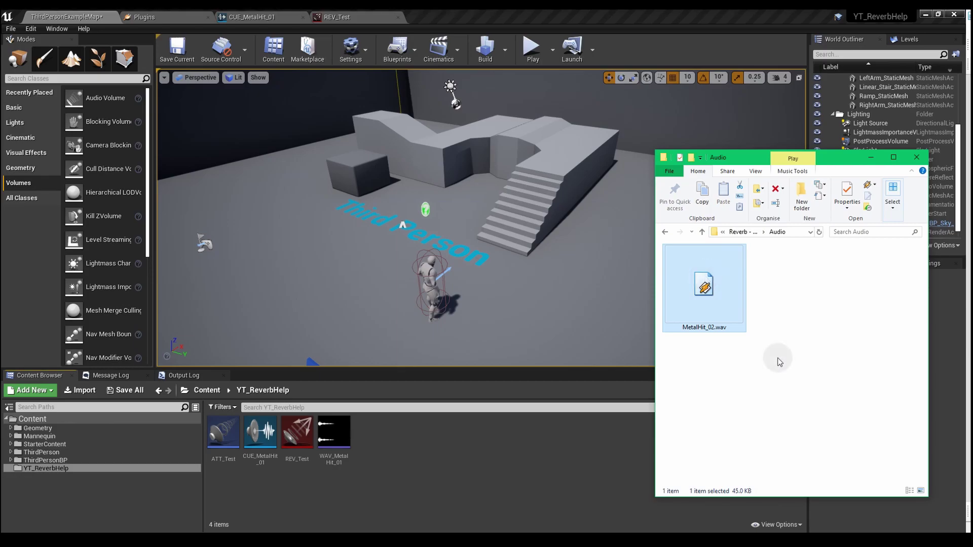
Import MetalHit_02.wav from File Explorer into the YT_ReverbHelp content folder
left_click_drag(704, 287, 388, 445)
left_click(445, 445)
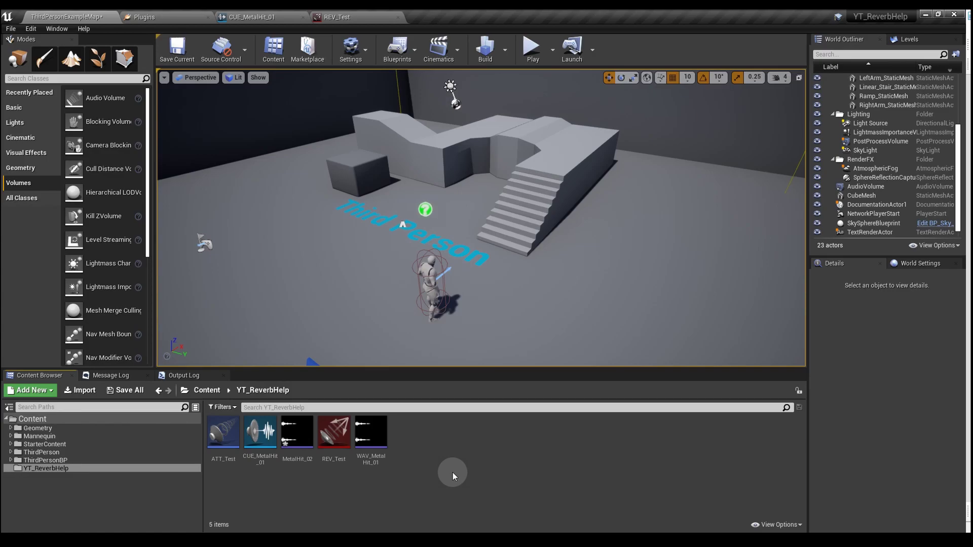
Create a Sound Attenuation asset named ATT_Test_02 in the Content Browser
right_click(448, 454)
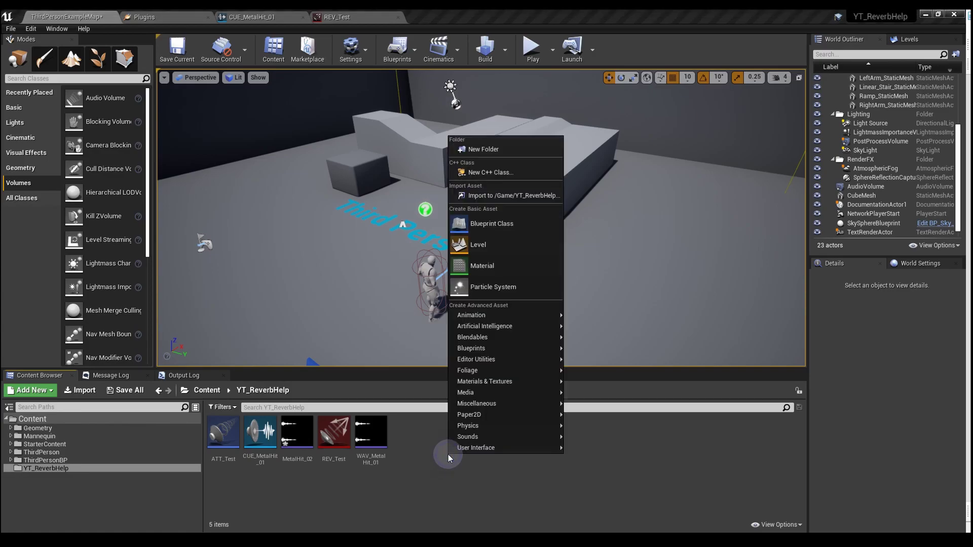
mouse_move(487, 433)
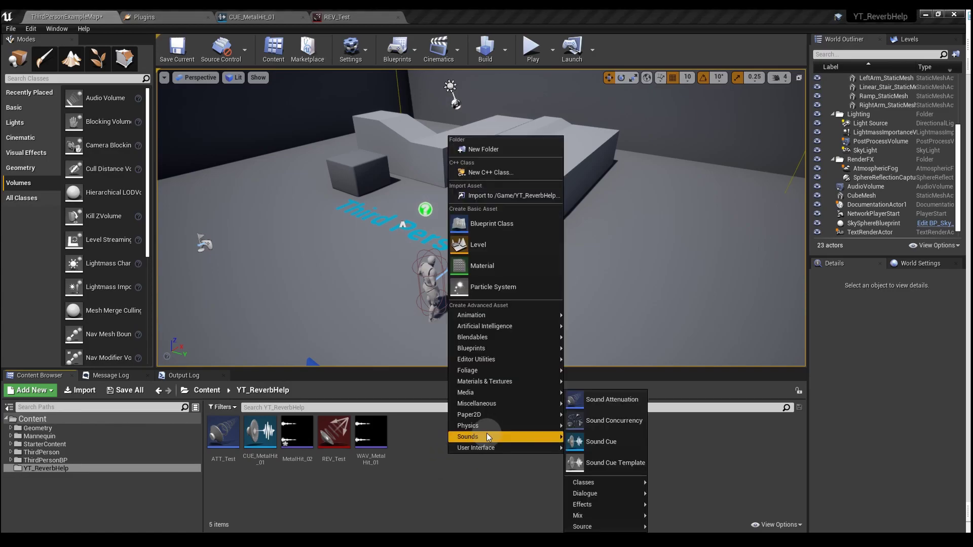
left_click(629, 394)
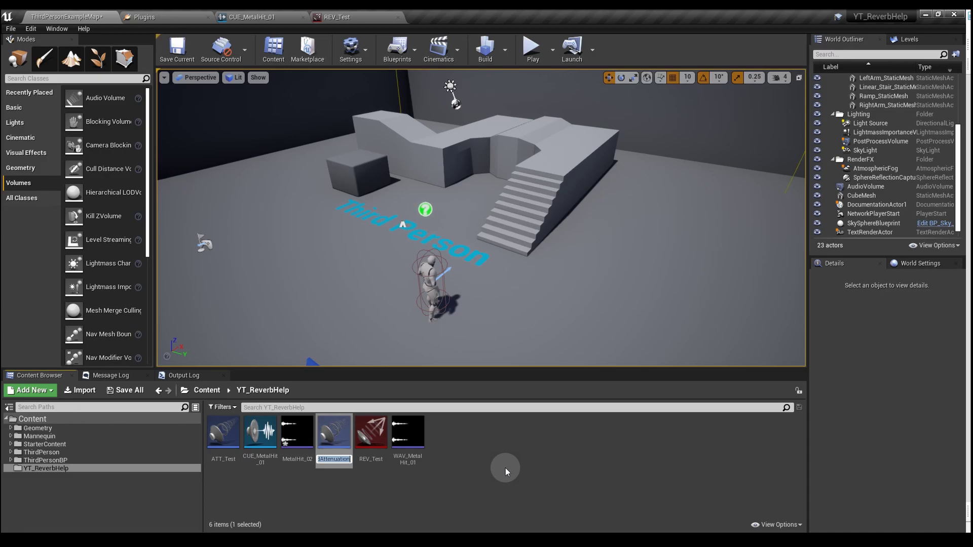
type("ATT")
type("_Test_0")
type("2")
key("Return")
Use Create Cue on the MetalHit_02 sound wave to make MetalHit_02_Cue
left_click(505, 467)
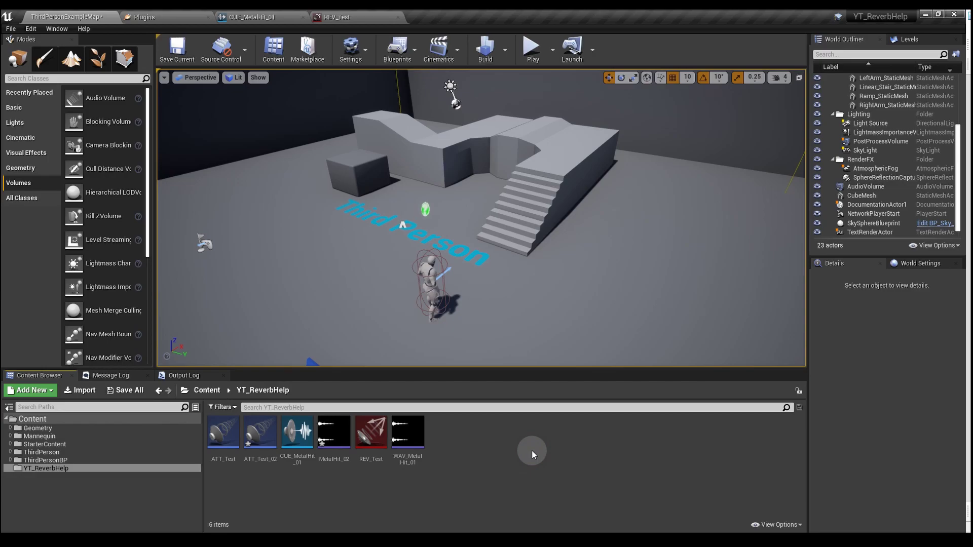
mouse_move(339, 447)
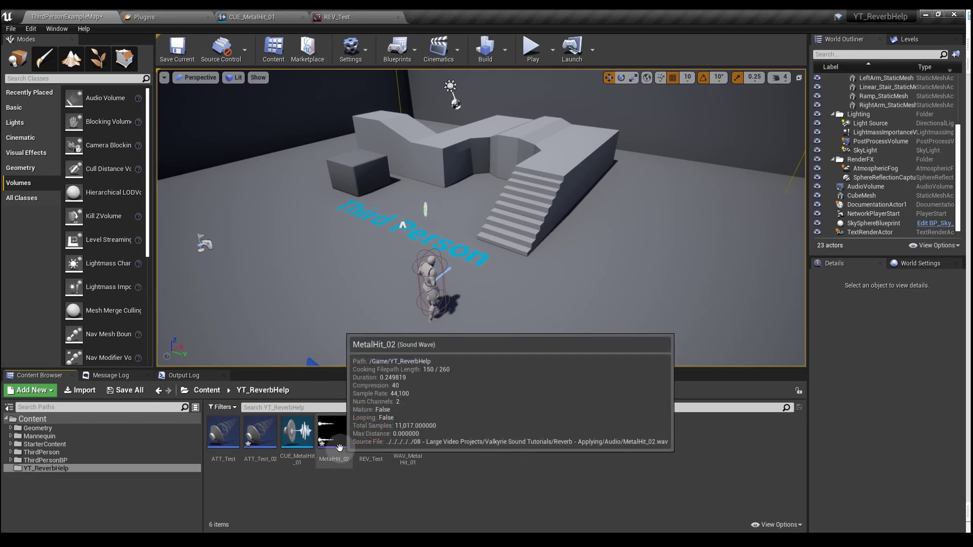
left_click(340, 447)
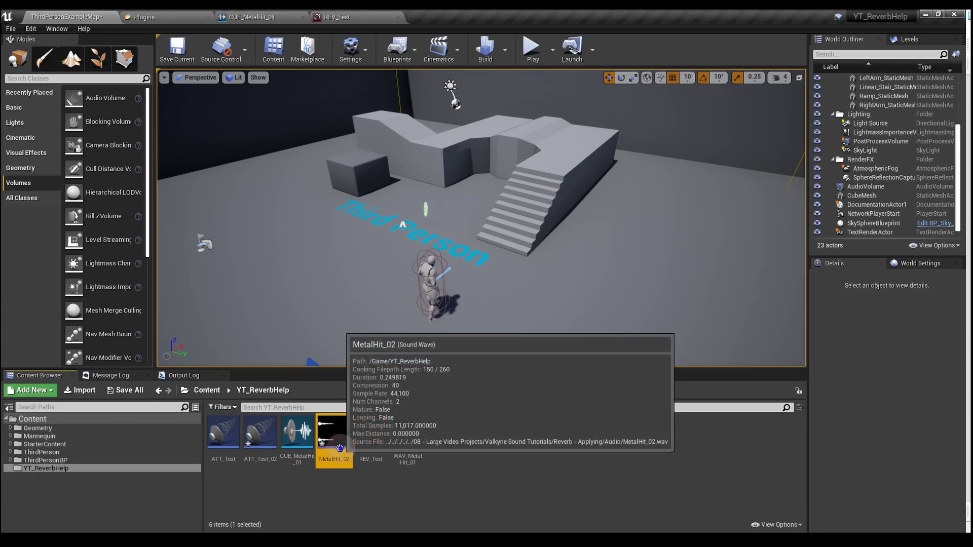
right_click(340, 447)
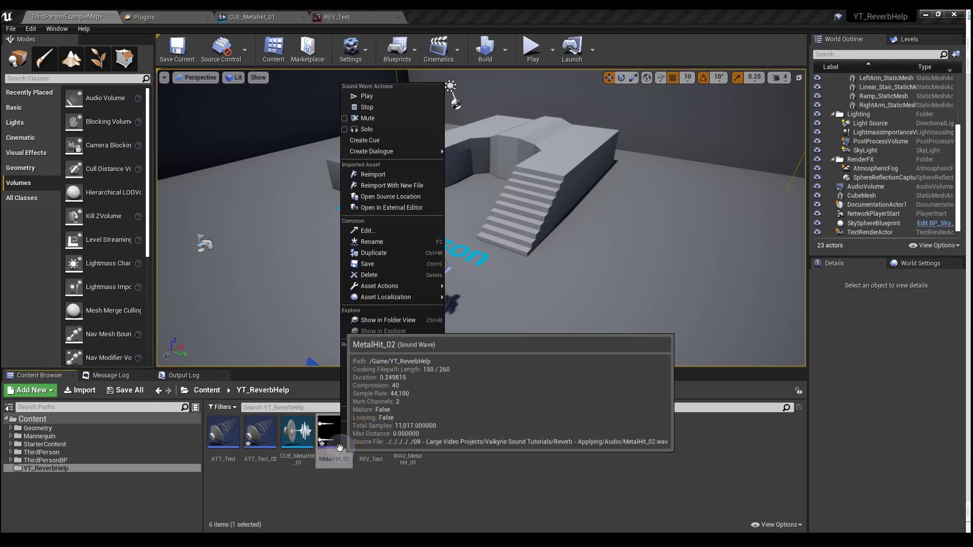
left_click(403, 142)
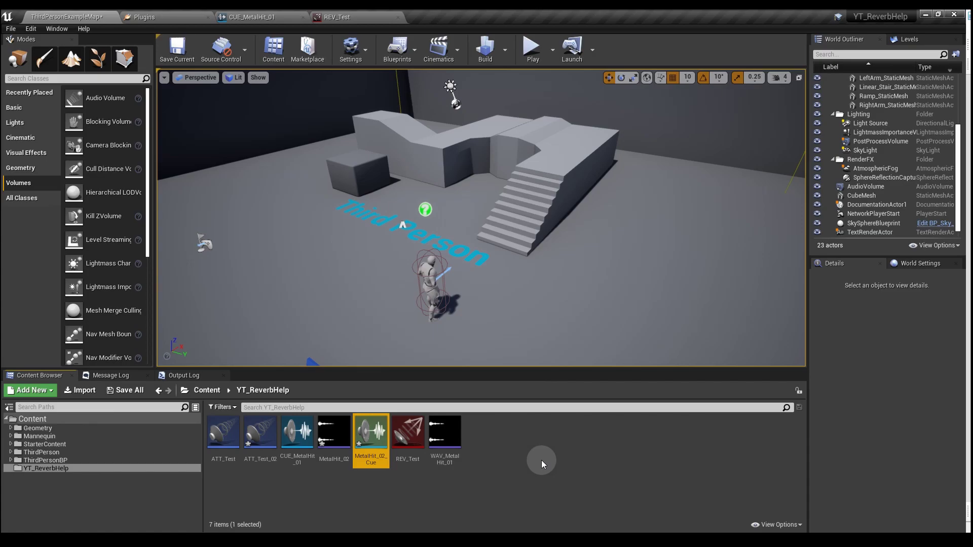
Open MetalHit_02_Cue and insert a Delay node after the Wave Player
key("Return")
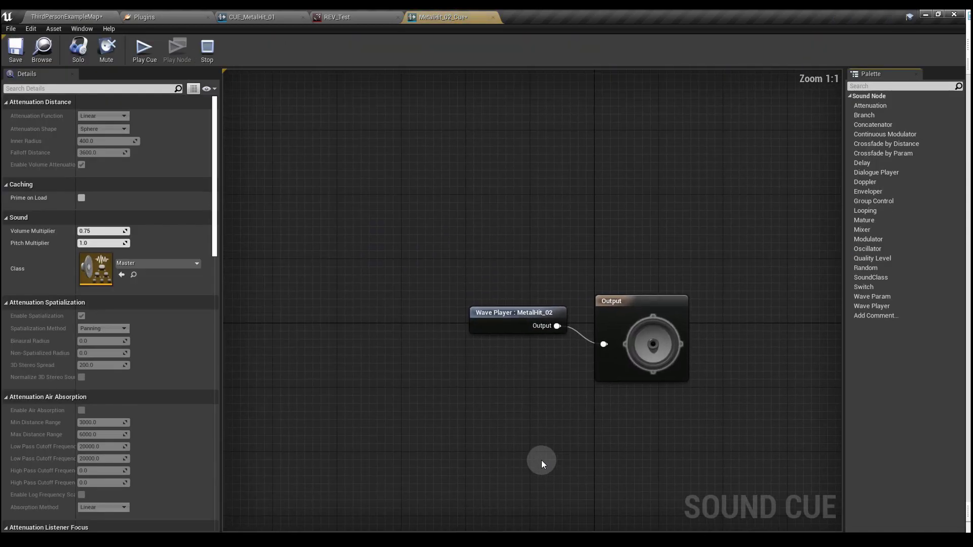
left_click(514, 324)
left_click_drag(510, 325, 409, 341)
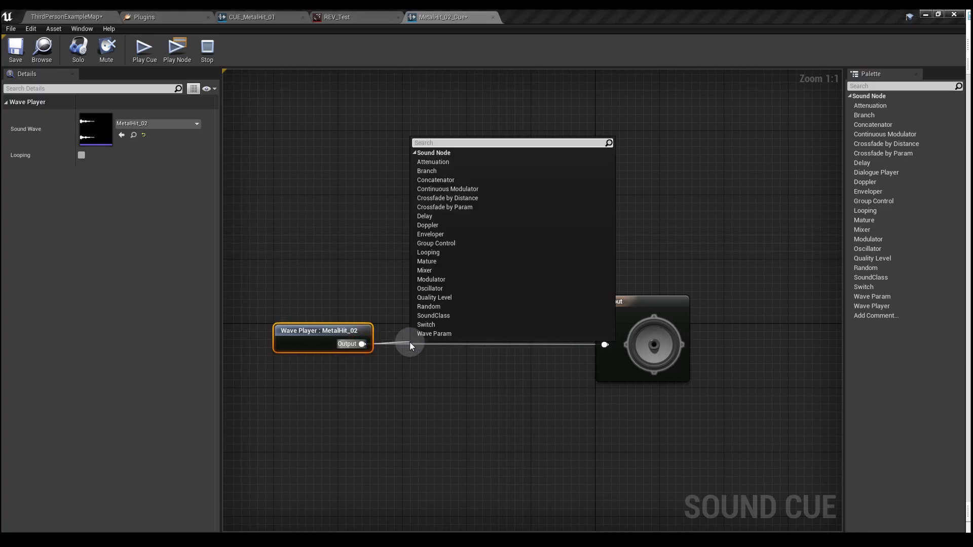
type("delay")
key("Return")
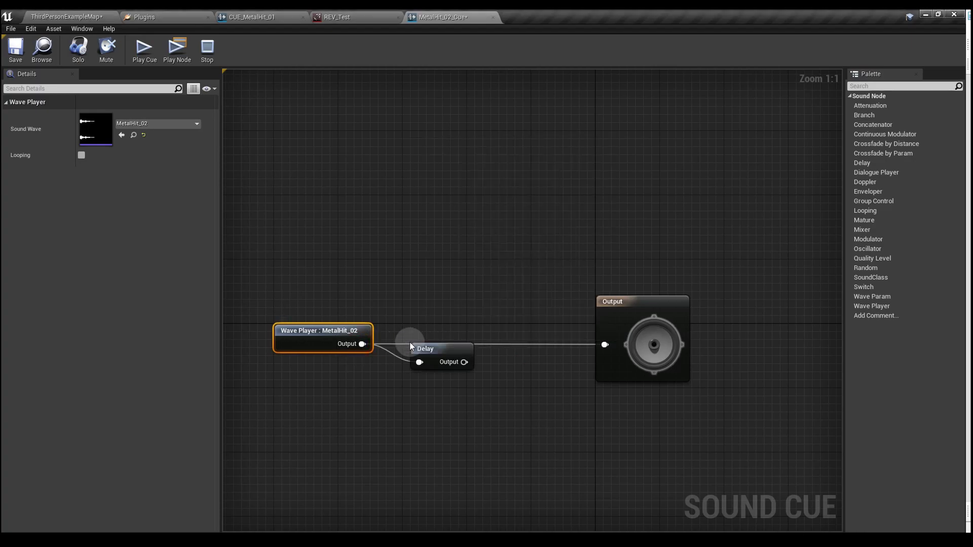
left_click_drag(424, 349, 484, 344)
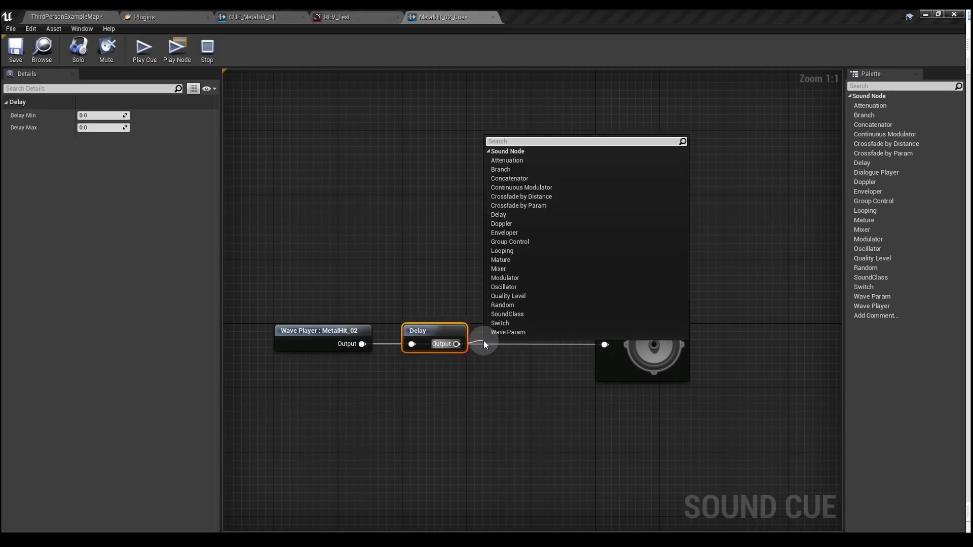
Add a Looping node between Delay and Output and adjust its looping setting
type("loop")
key("Return")
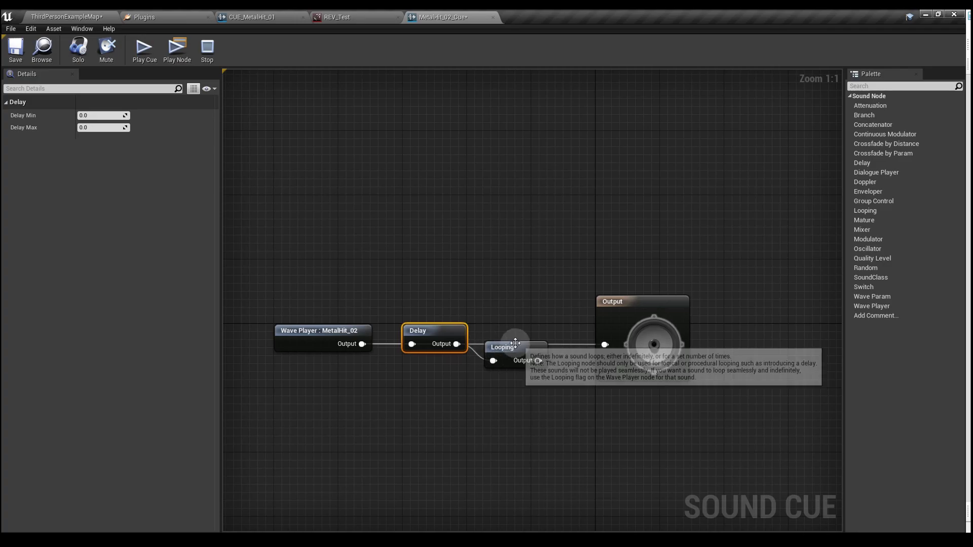
left_click_drag(522, 338, 604, 345)
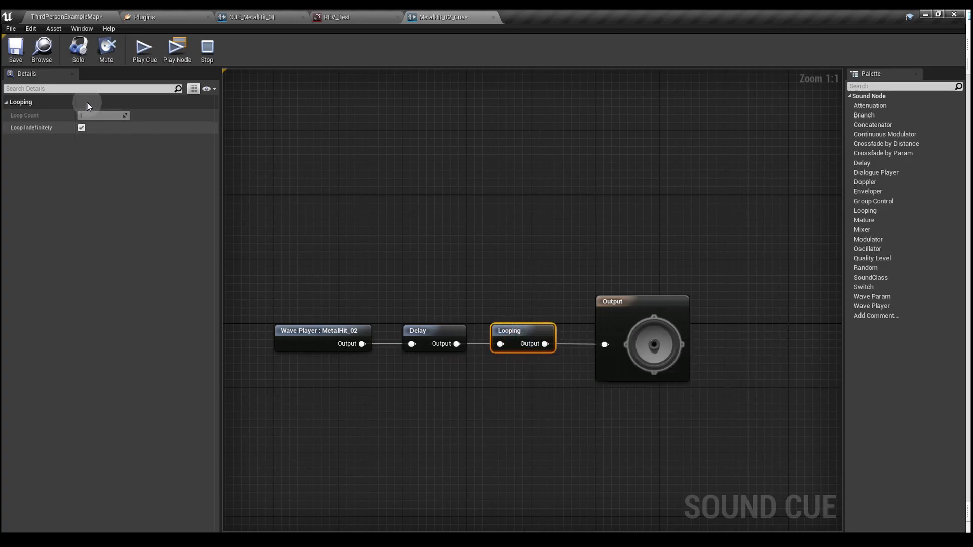
left_click(93, 130)
Set the Delay node's Delay Min and Delay Max to 1.0
left_click(434, 289)
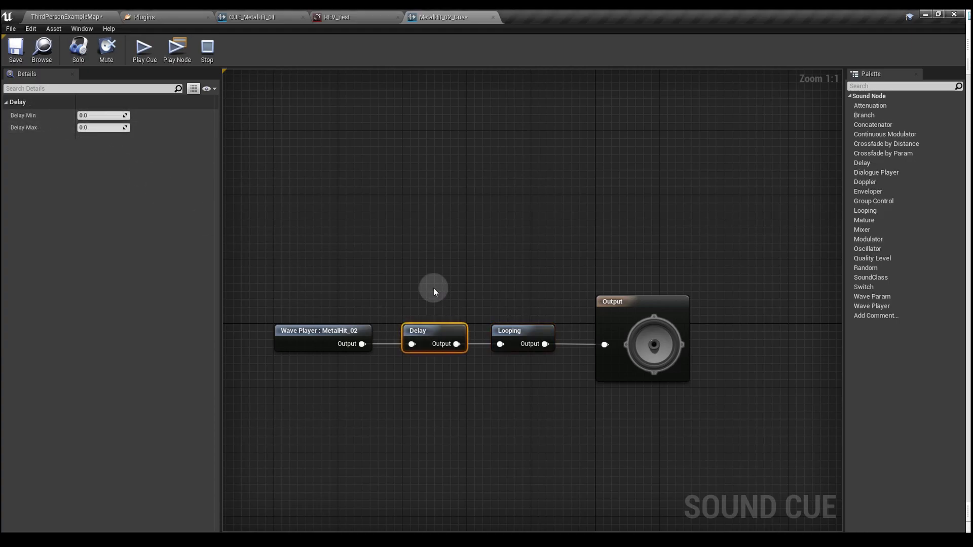
left_click(101, 115)
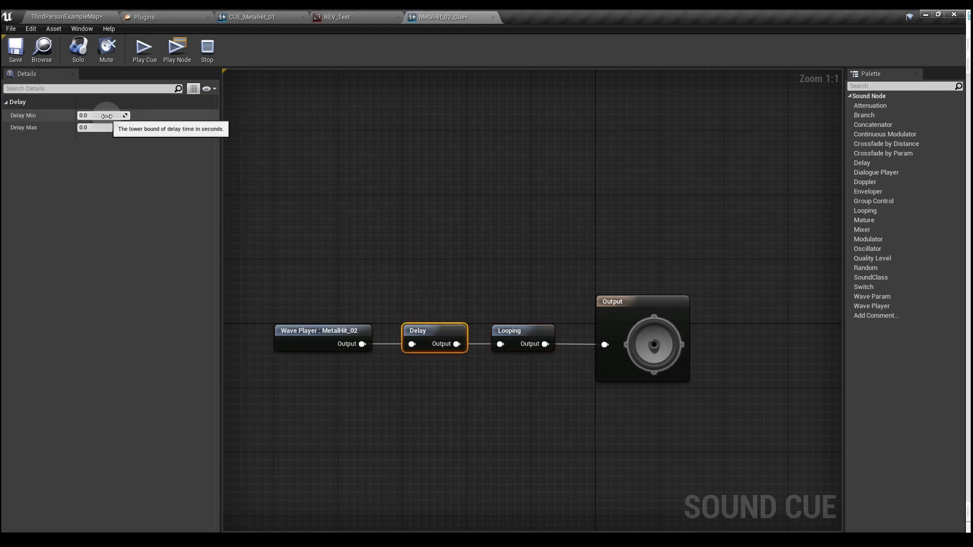
type("1")
key("Tab")
type("1")
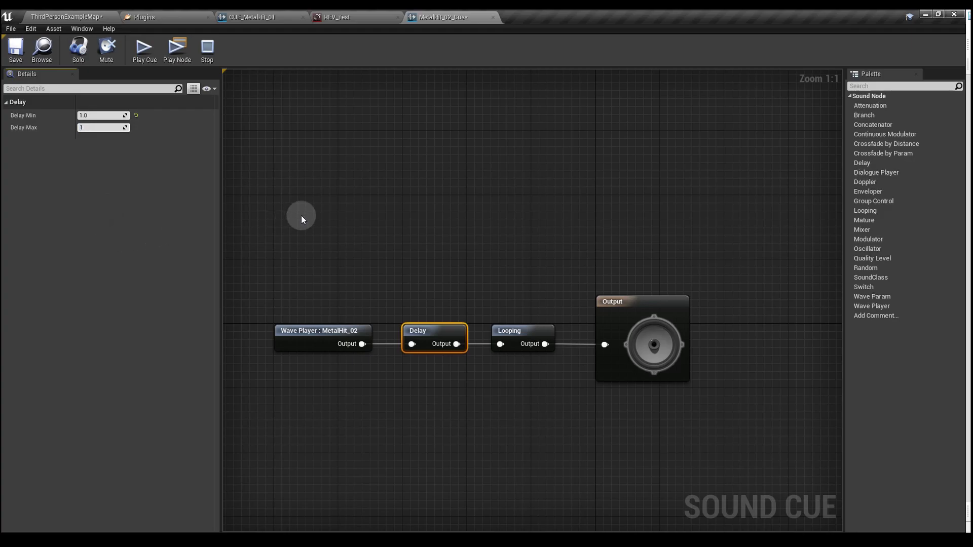
key("Return")
left_click(338, 215)
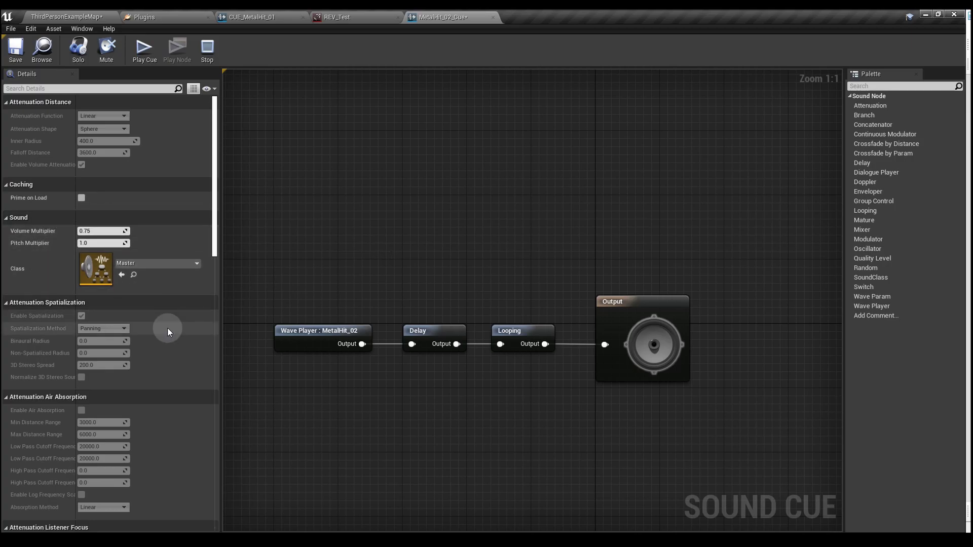
Set MetalHit_02_Cue's Attenuation Settings to ATT_Test_02 and save the cue
scroll(167, 328, "down", 3)
scroll(167, 327, "down", 15)
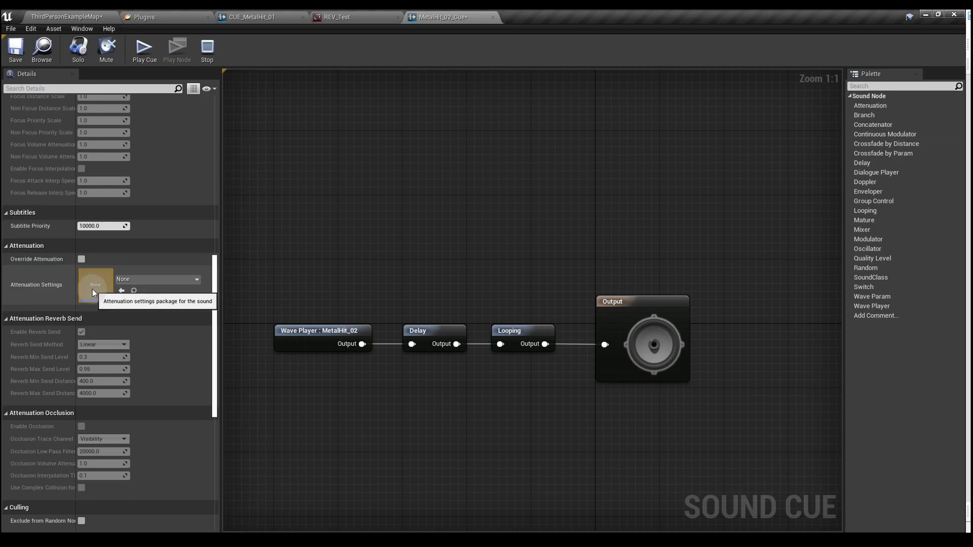
left_click(166, 280)
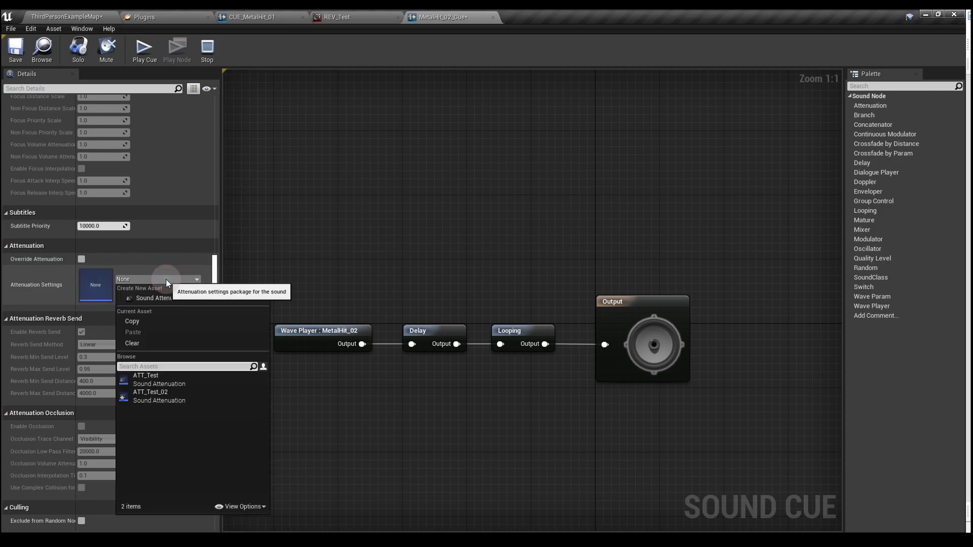
left_click(181, 396)
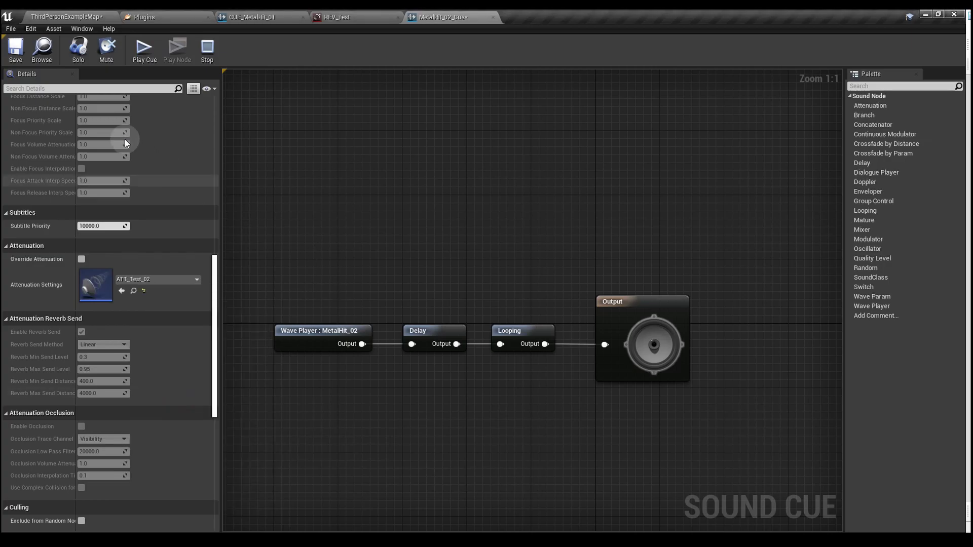
left_click(17, 59)
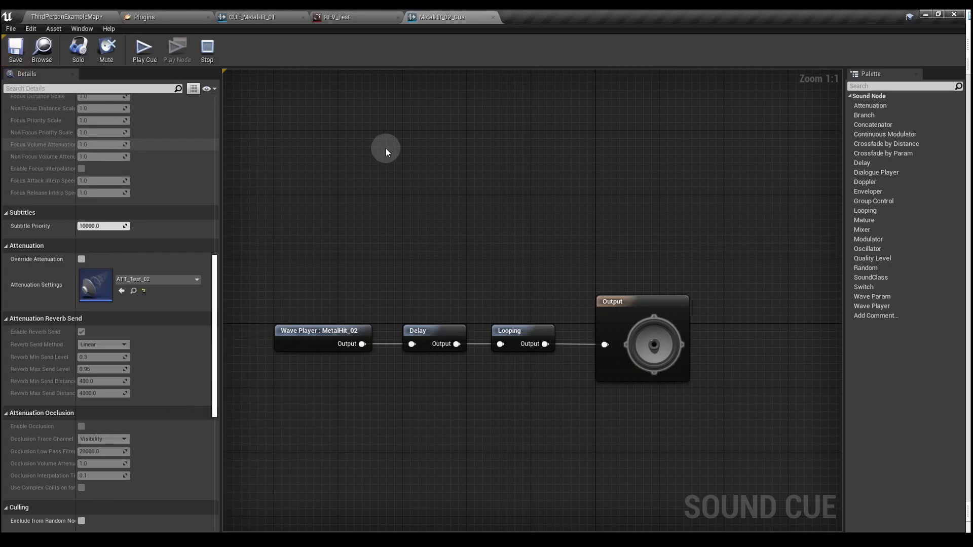
Close the cue editor, then create a Reverb Effect named NewReverbEffect and open it
left_click(493, 19)
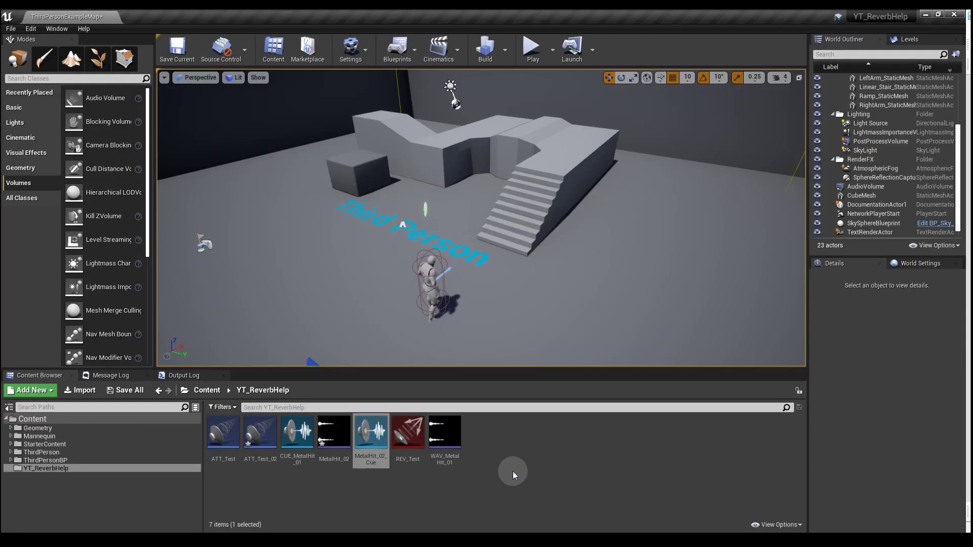
right_click(501, 442)
mouse_move(531, 424)
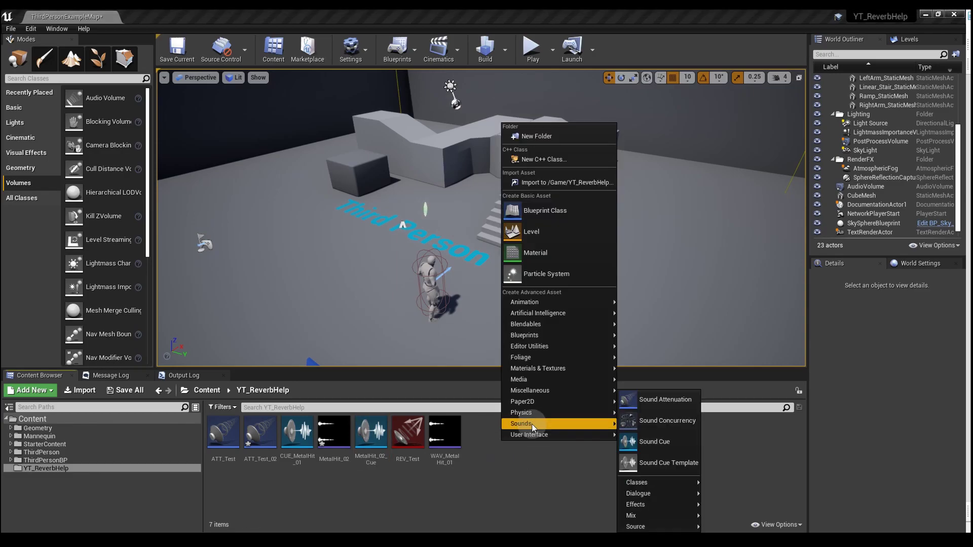
mouse_move(666, 505)
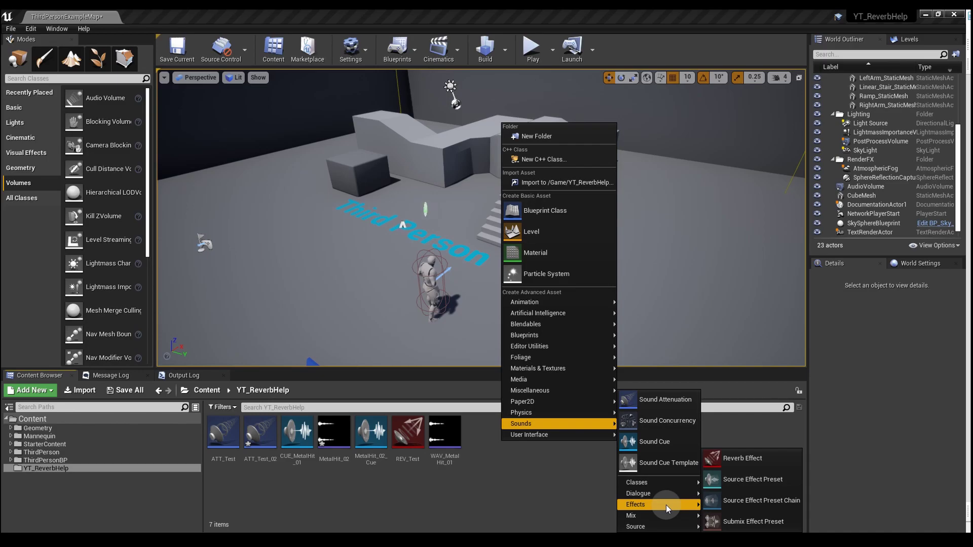
left_click(762, 460)
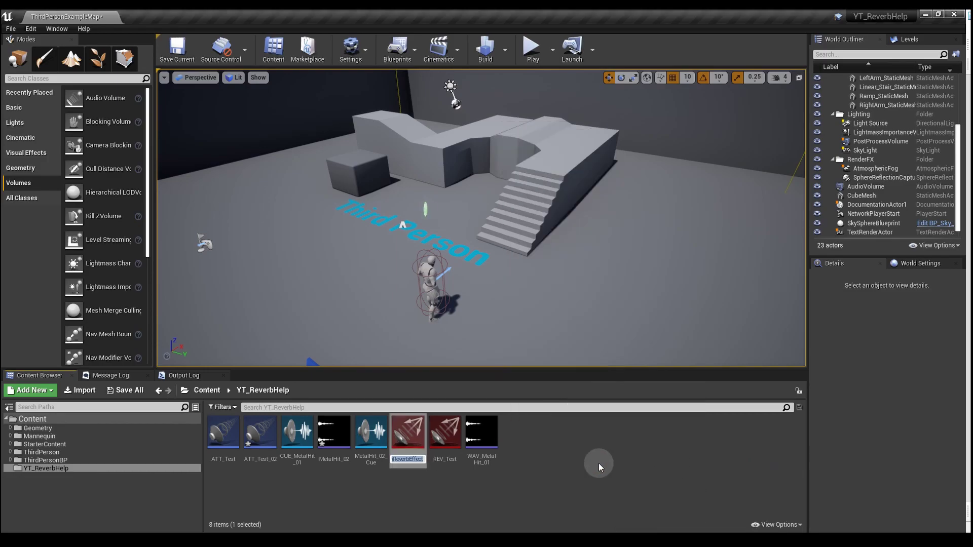
key("Return")
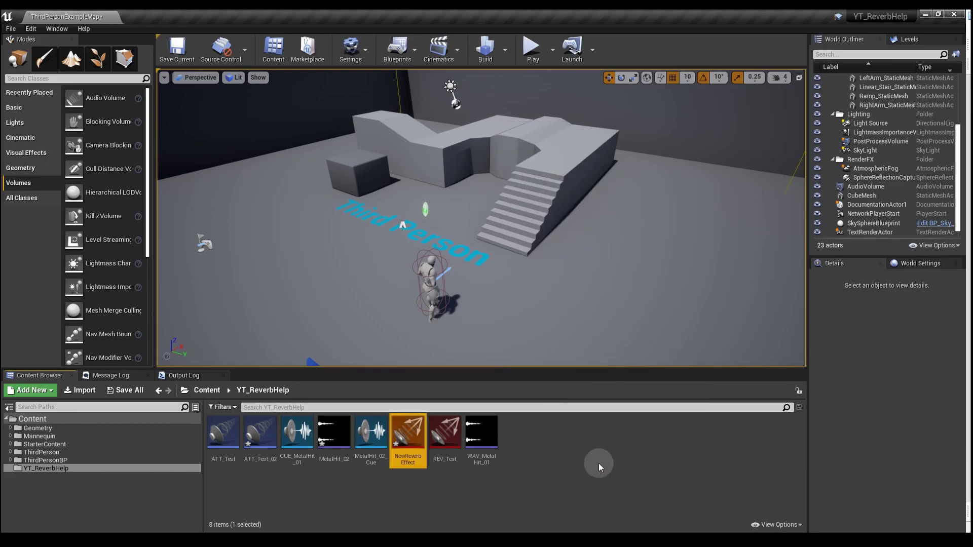
key("Return")
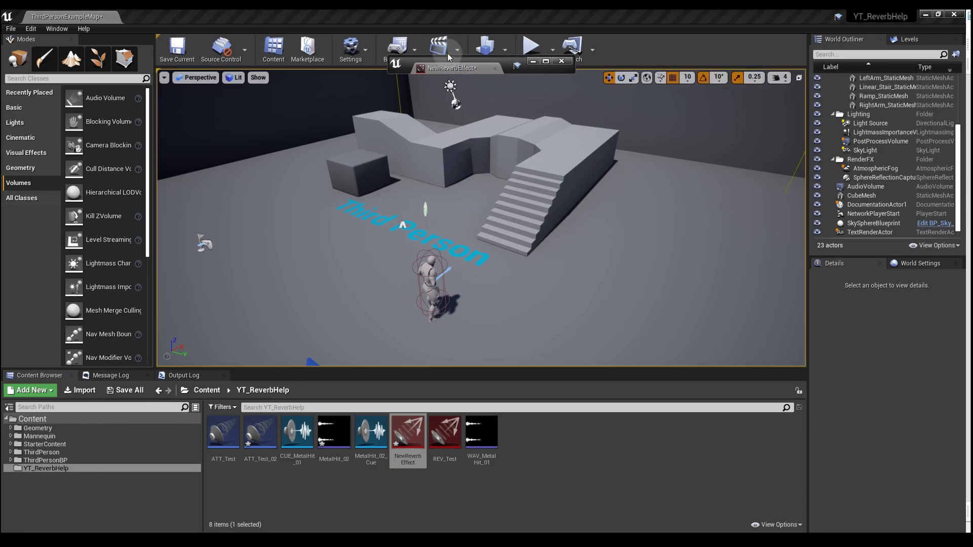
Give NewReverbEffect a Gain of 1.0 and Decay Time of 3.0, then save it
left_click_drag(451, 68, 162, 17)
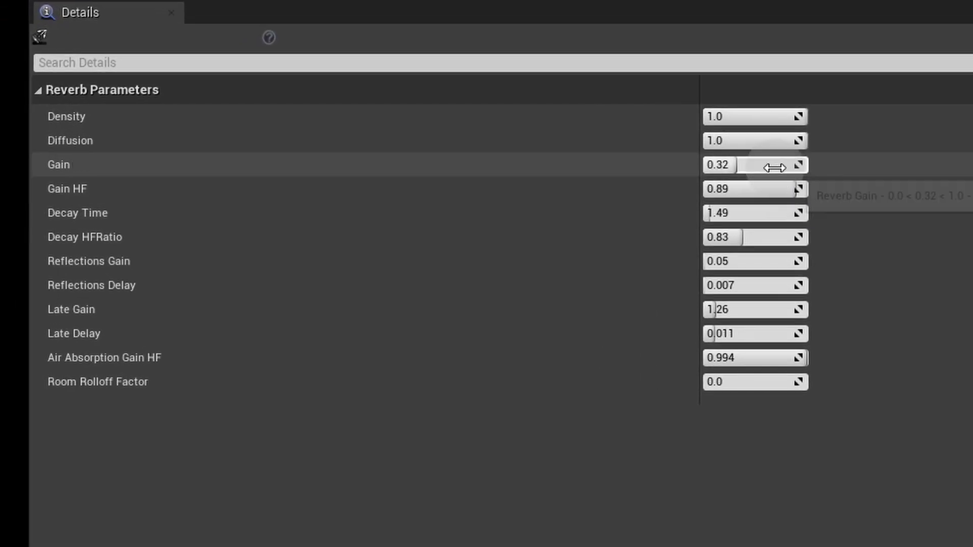
left_click(774, 168)
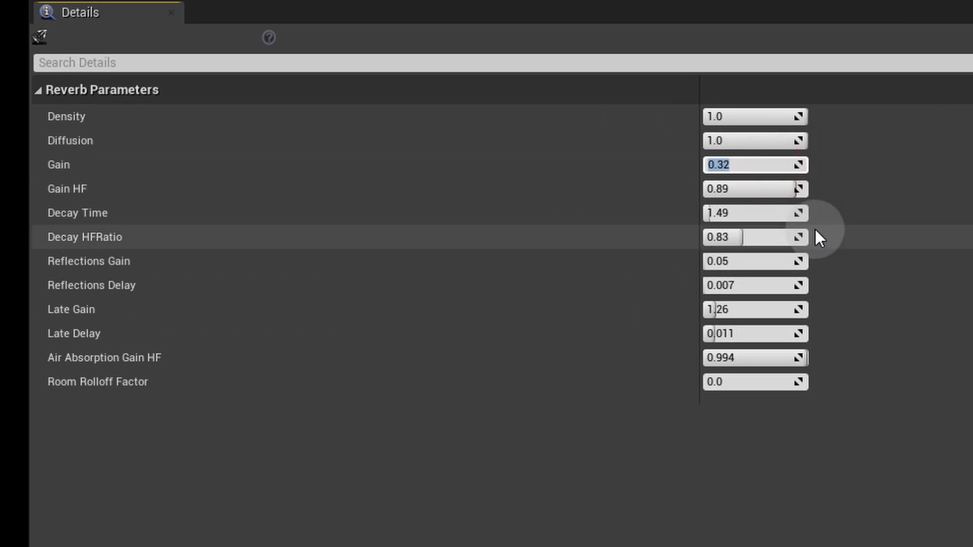
type("1")
key("Tab")
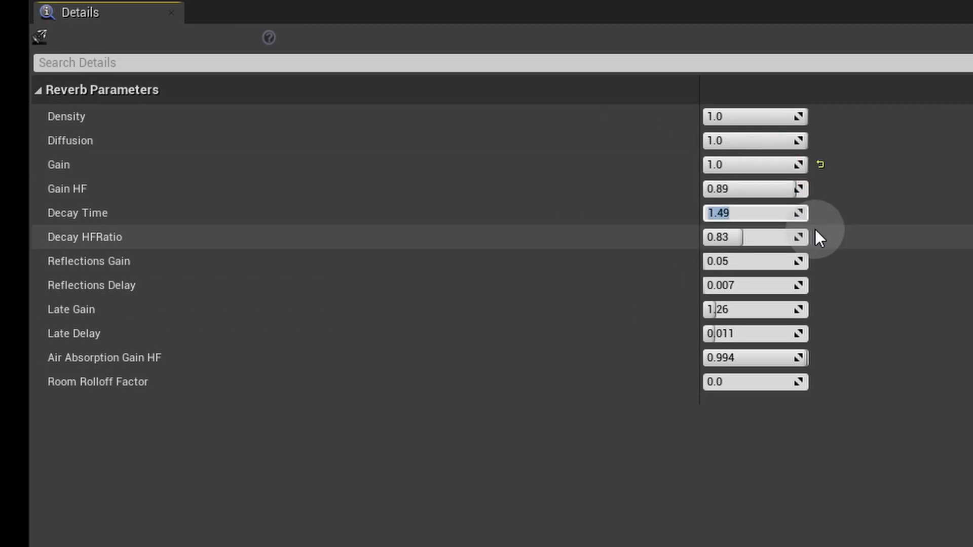
type("3")
key("Tab")
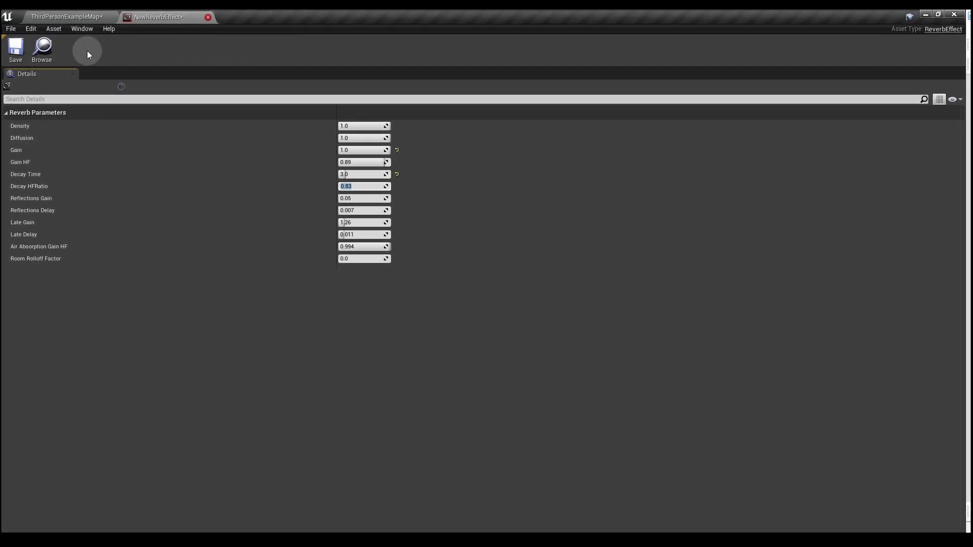
left_click(14, 57)
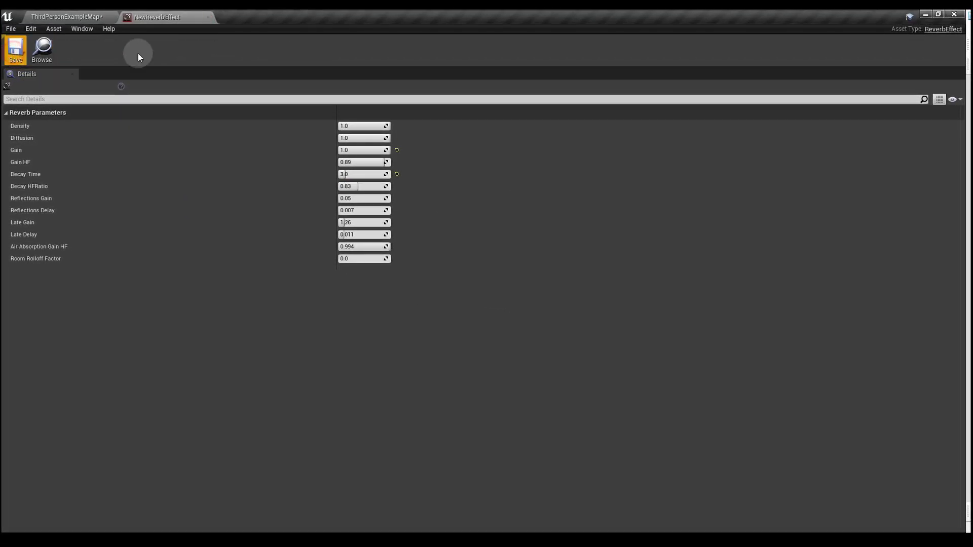
Close the reverb editor and place an Audio Volume from the Volumes list in the level
left_click(208, 18)
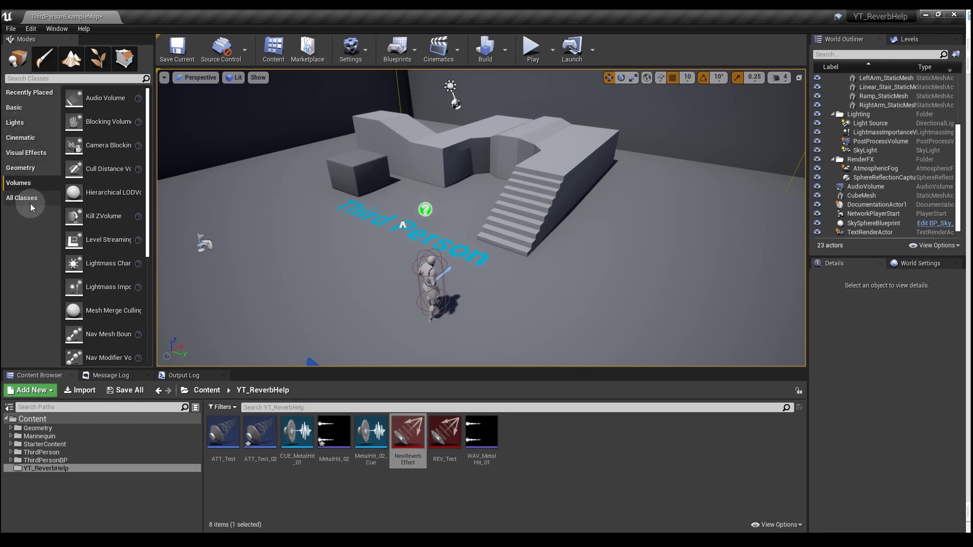
left_click(42, 184)
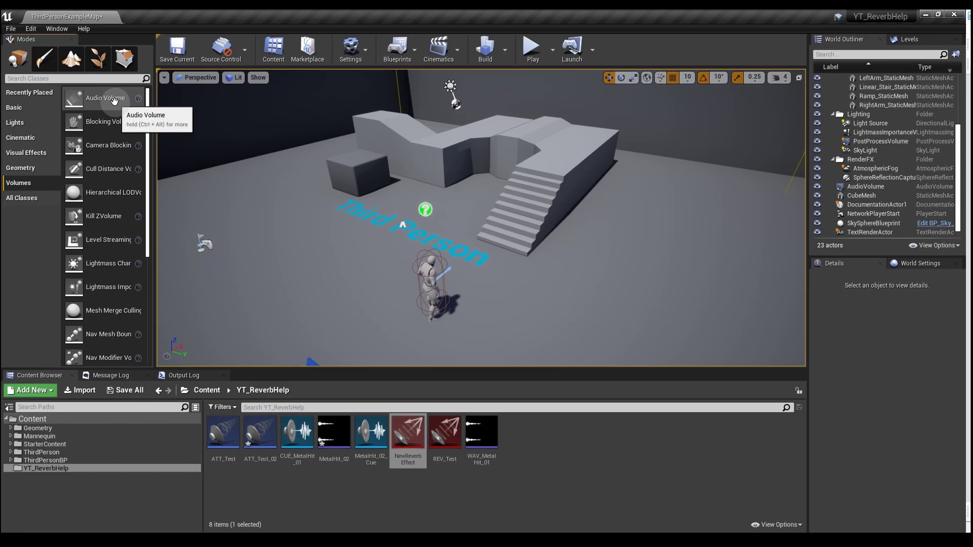
left_click_drag(113, 101, 423, 187)
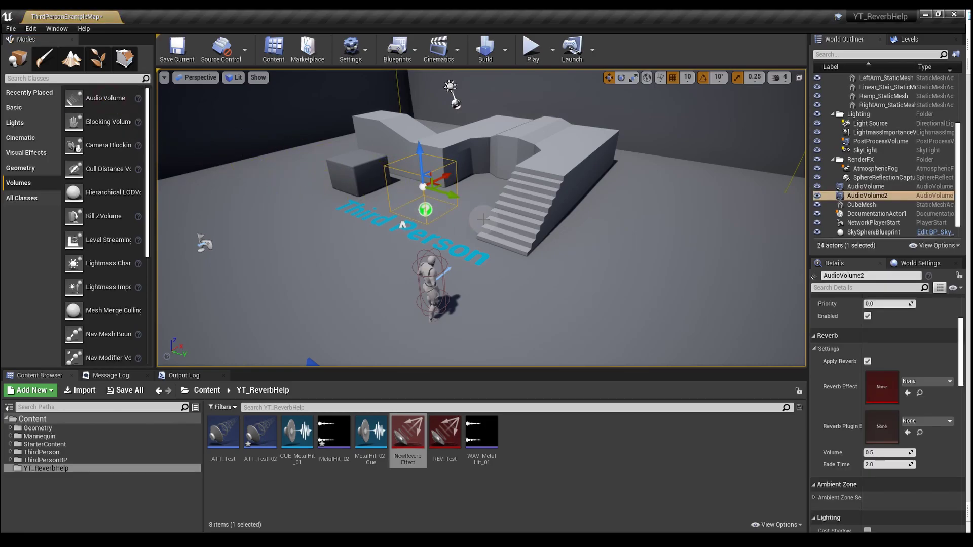
scroll(834, 387, "down", 10)
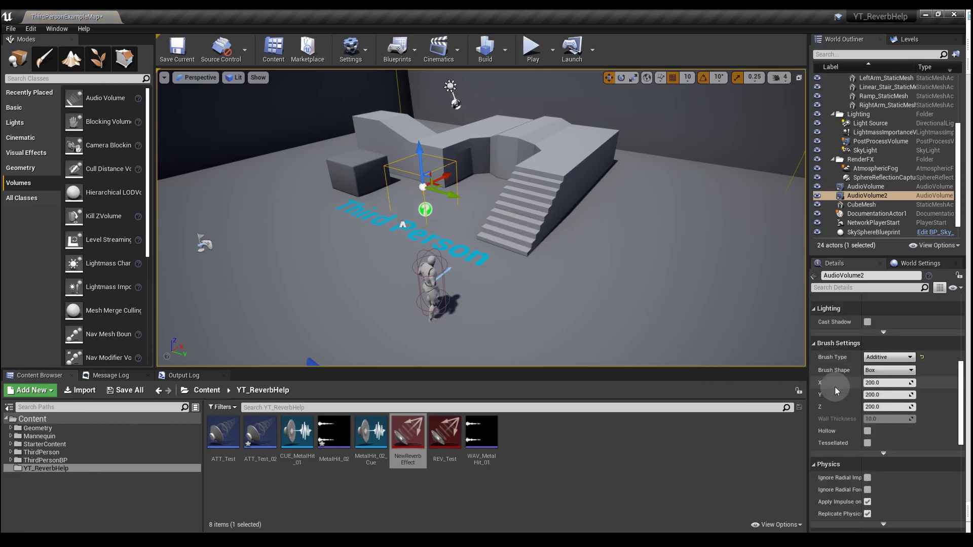
Set the audio volume's Brush Settings X, Y and Z to 2500
left_click(881, 382)
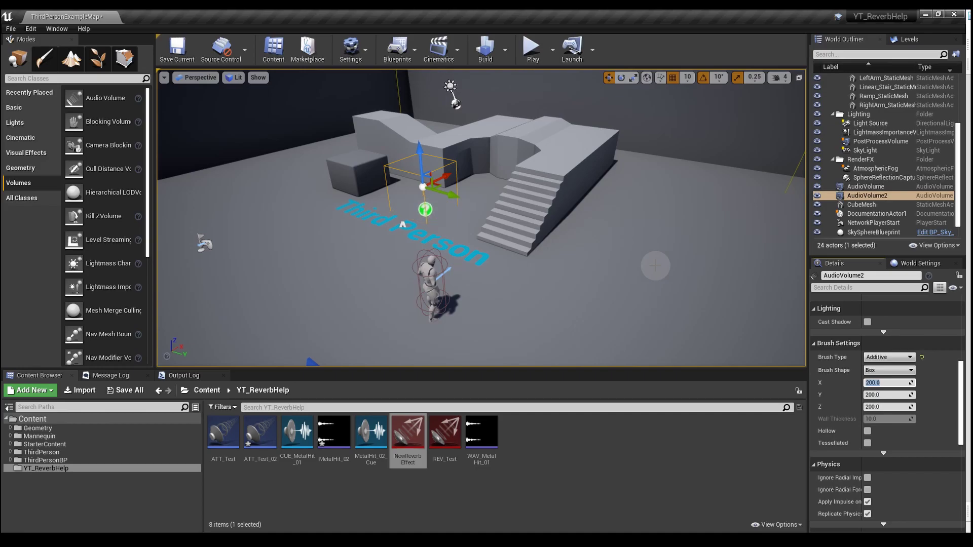
type("2500")
key("Tab")
type("2500")
key("Tab")
type("2")
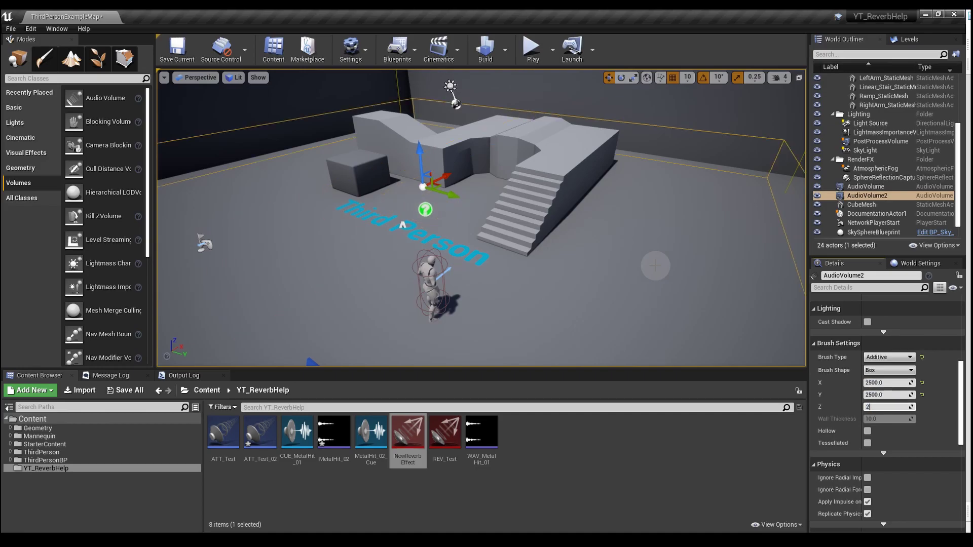
key("Return")
scroll(521, 199, "down", 5)
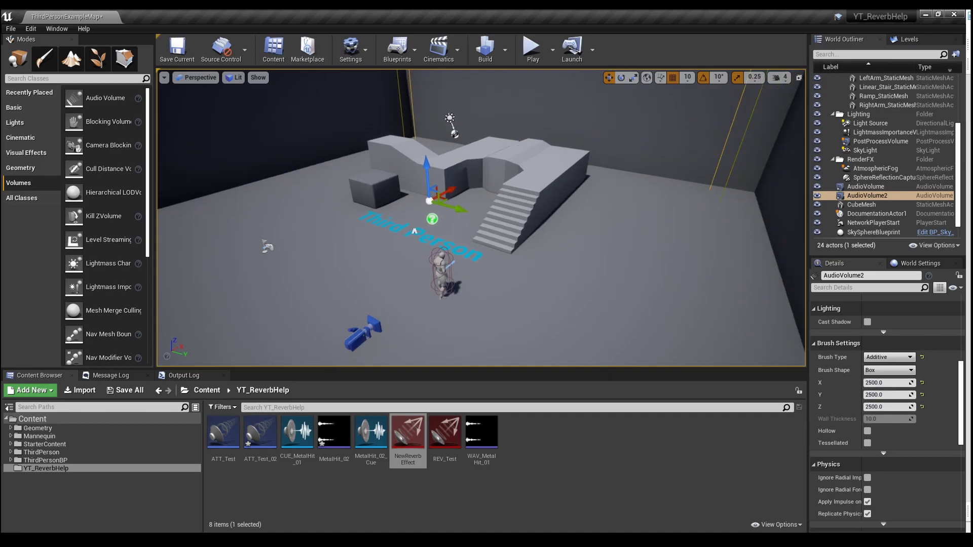
scroll(481, 217, "up", 5)
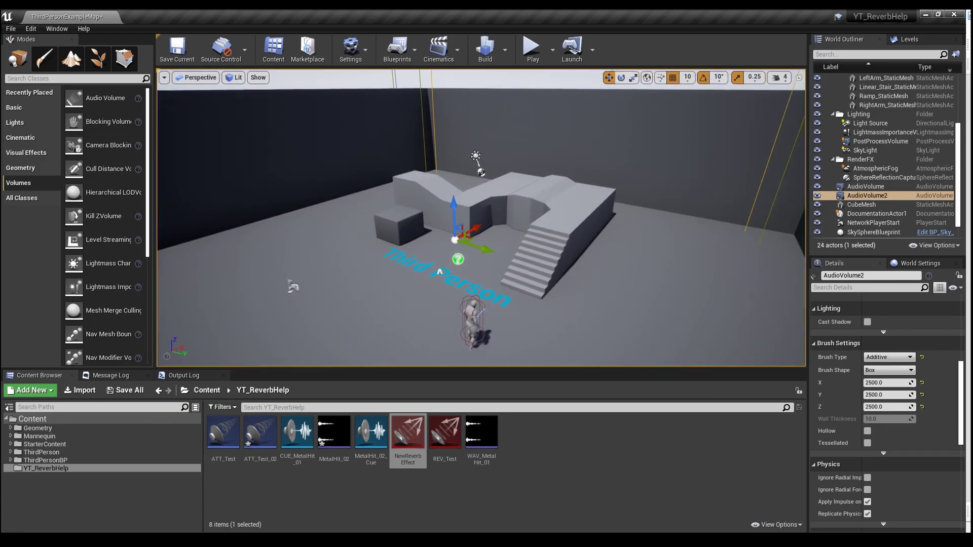
scroll(853, 386, "up", 8)
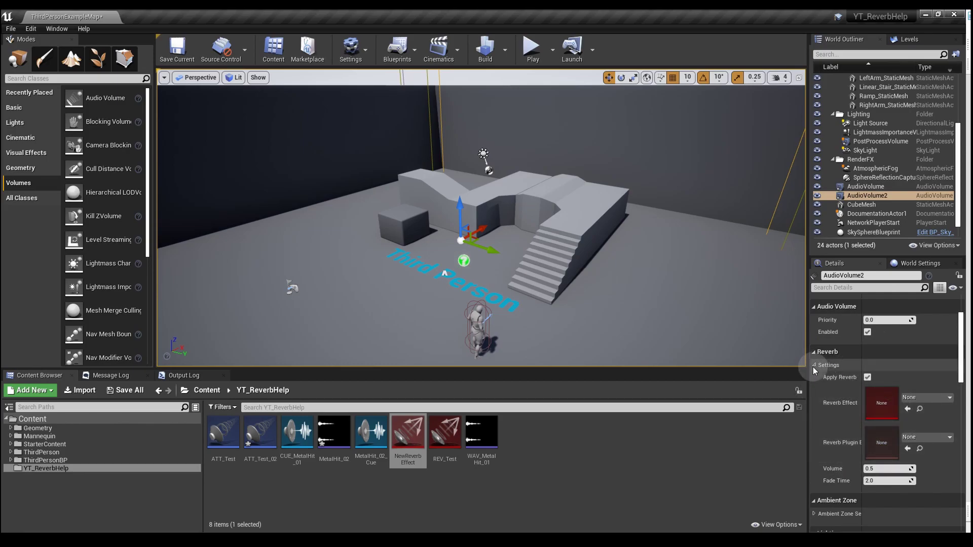
Choose NewReverbEffect as AudioVolume2's Reverb Effect in the Reverb settings
left_click(814, 366)
left_click(813, 366)
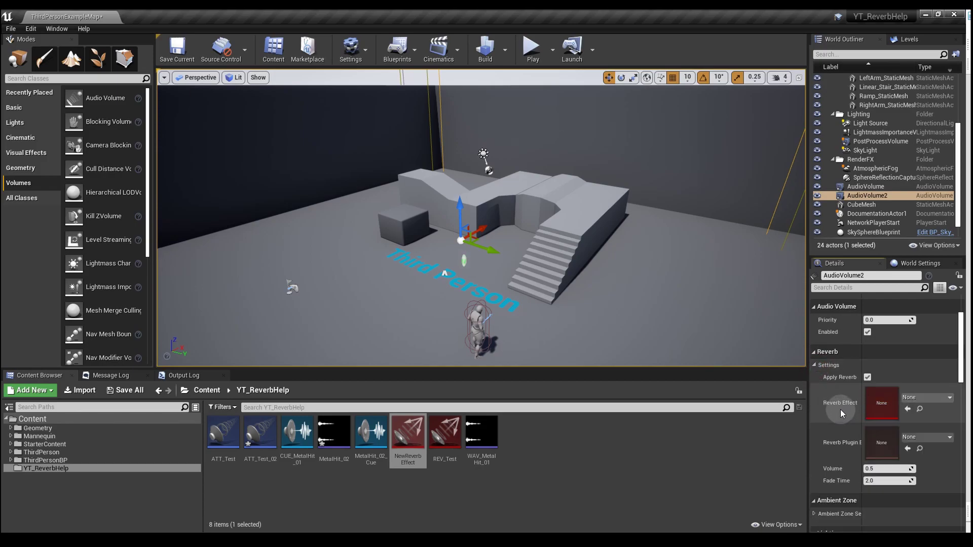
left_click(934, 398)
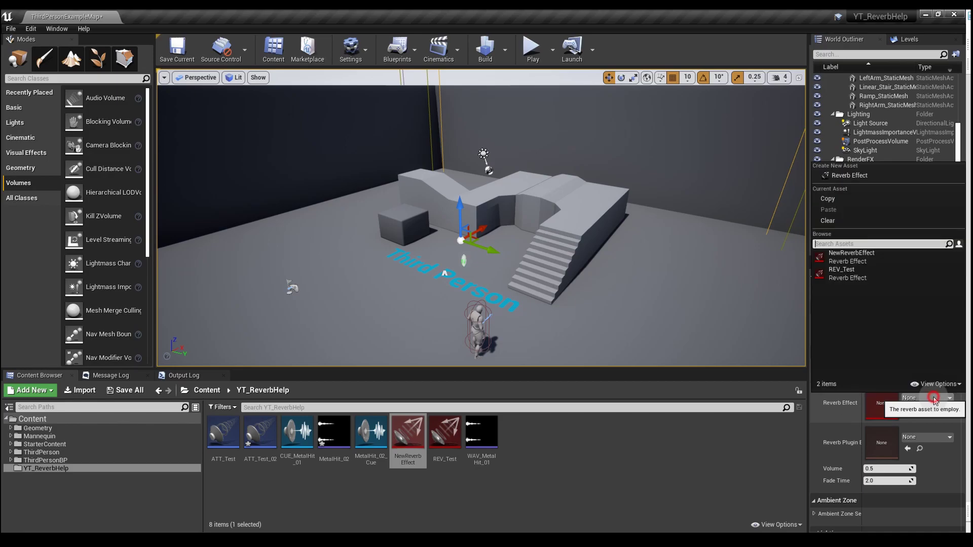
left_click(875, 257)
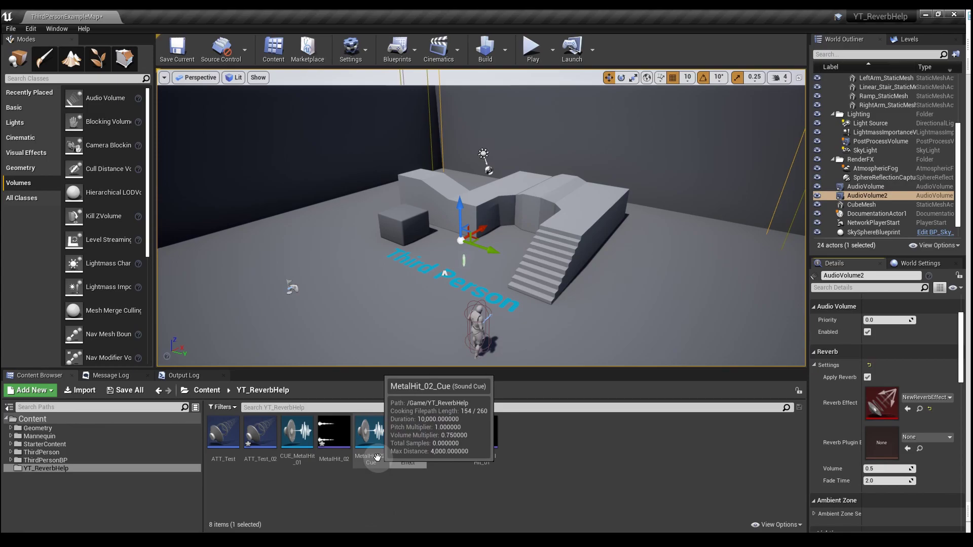
Drag MetalHit_02_Cue into the viewport as an ambient sound actor
left_click_drag(376, 457, 425, 296)
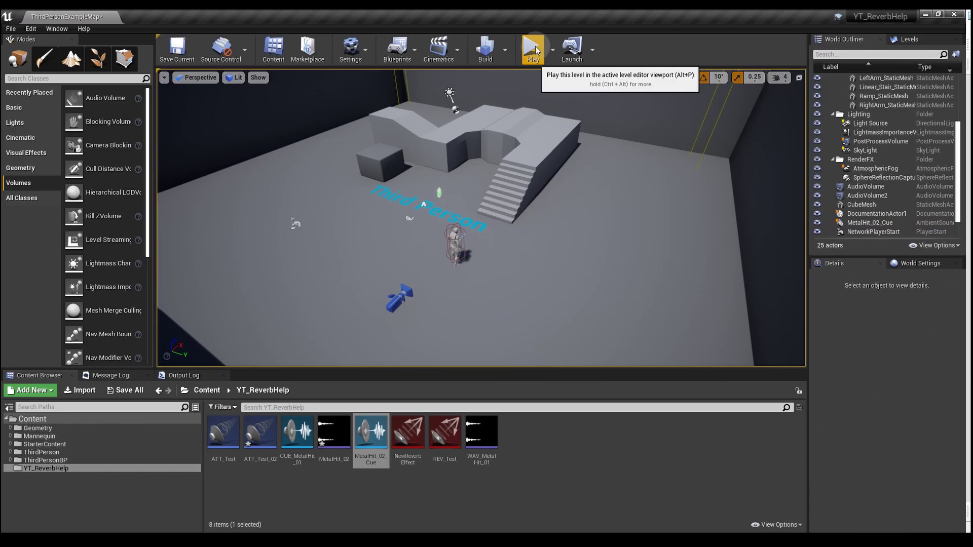
Play the level, walk the character toward the MetalHit_02 sound, then stop and restart play
left_click(533, 48)
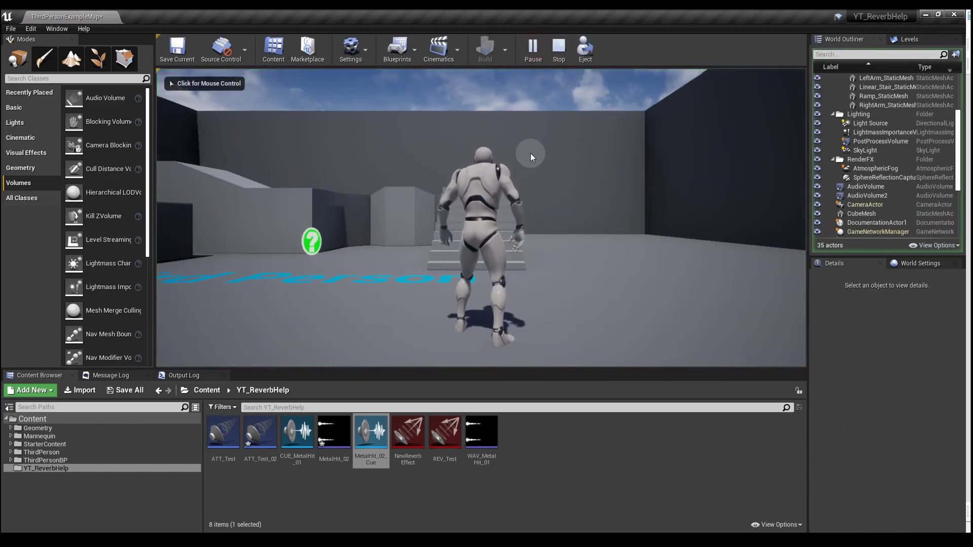
key("w")
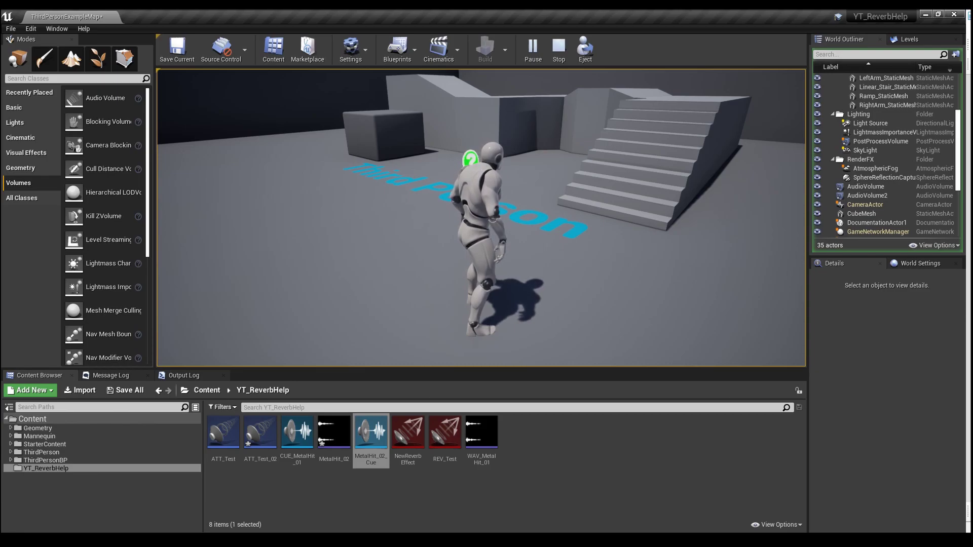
key("Escape")
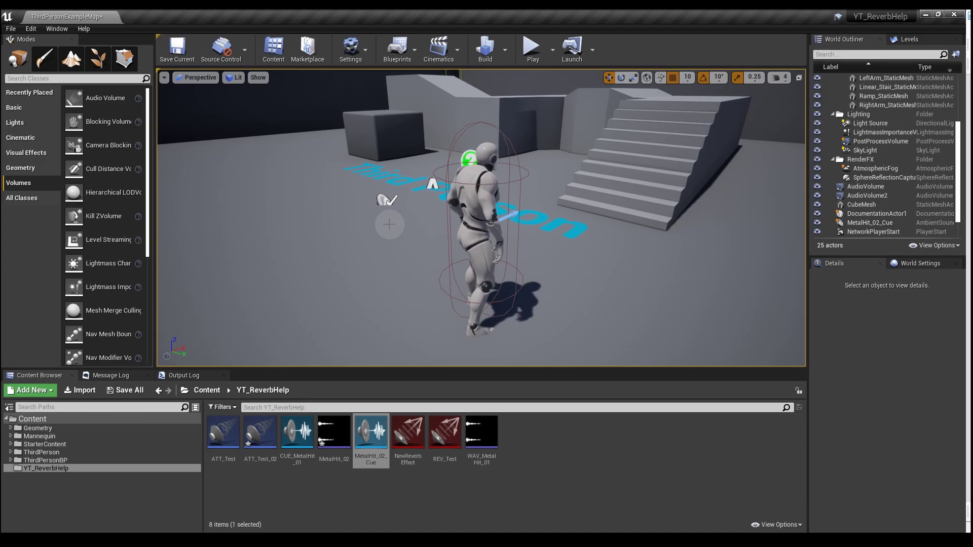
left_click(531, 48)
left_click(515, 190)
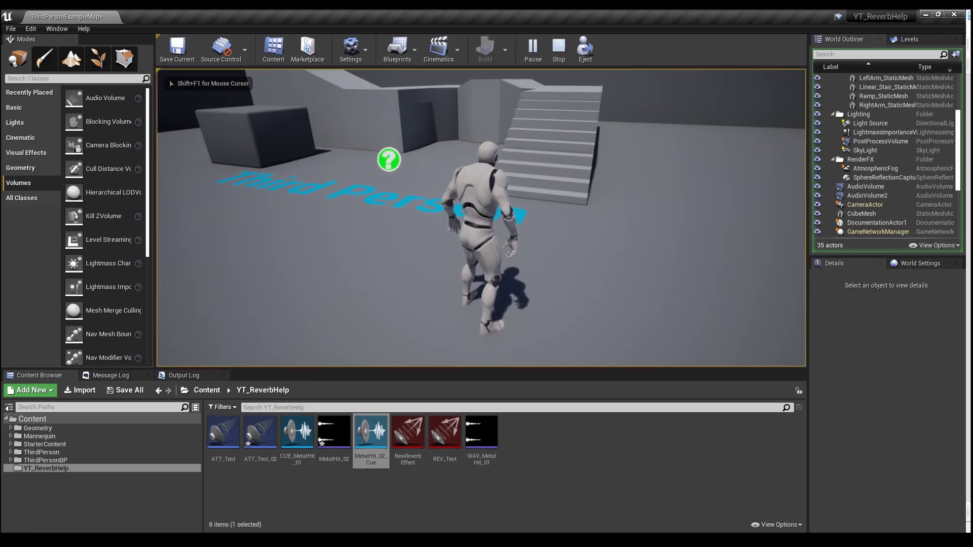
Enter the console command au.IsUsingAudioMixer 1 in the running game
key("grave")
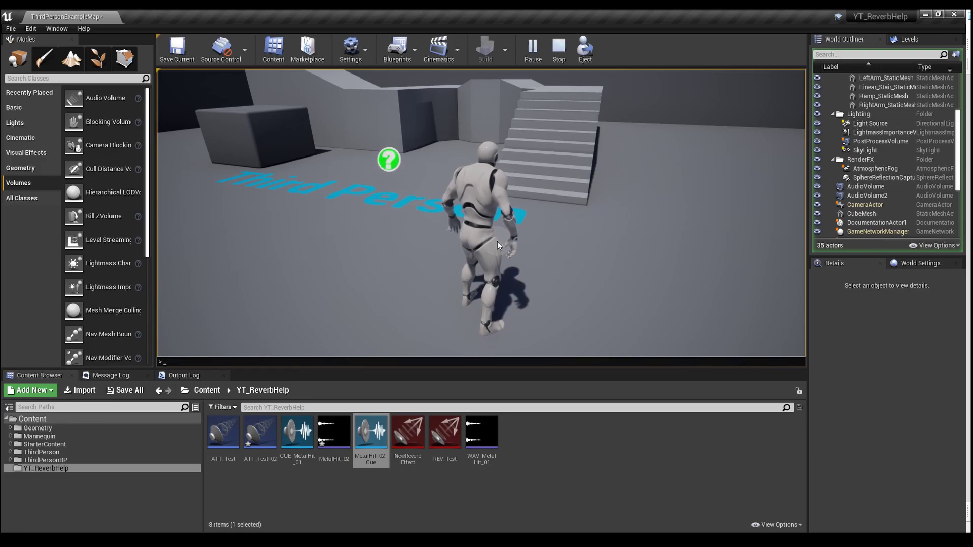
type("au.is")
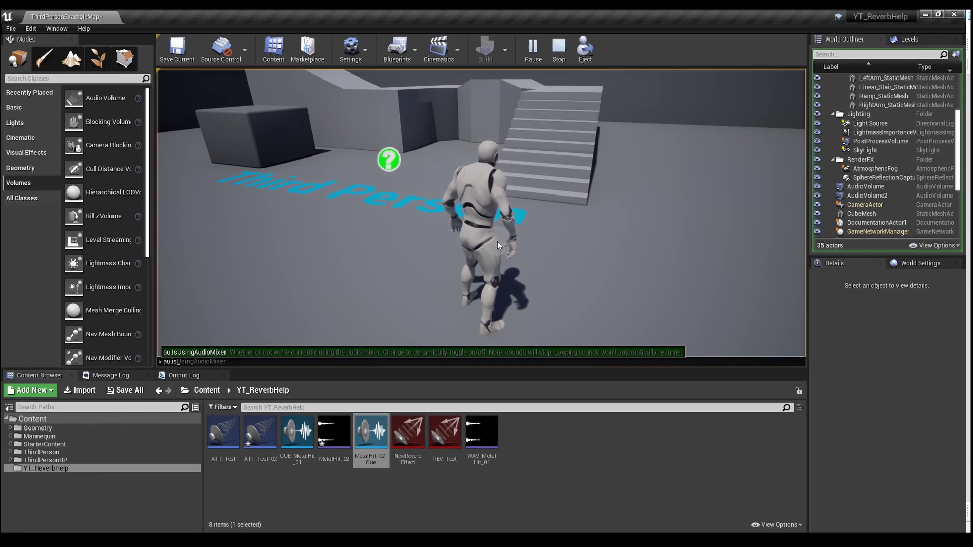
key("Tab")
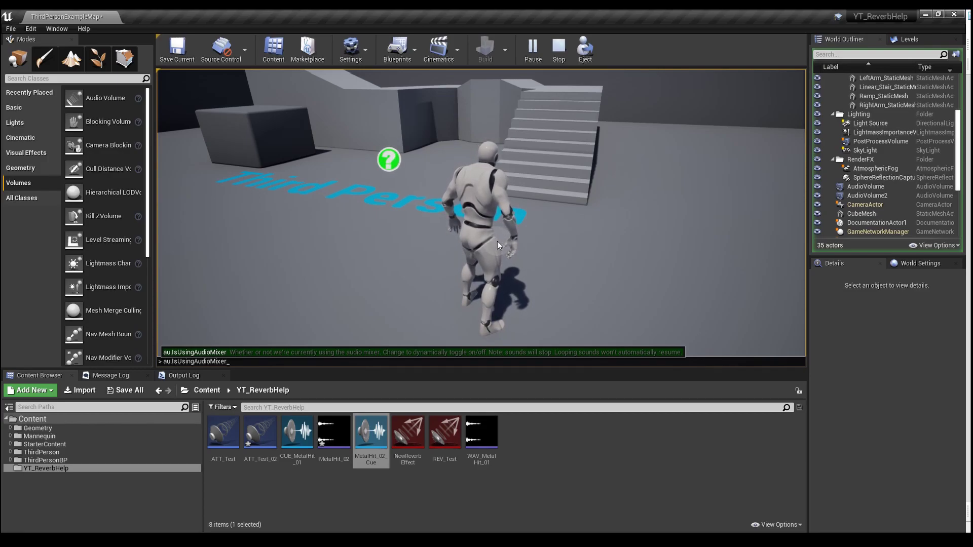
type("1")
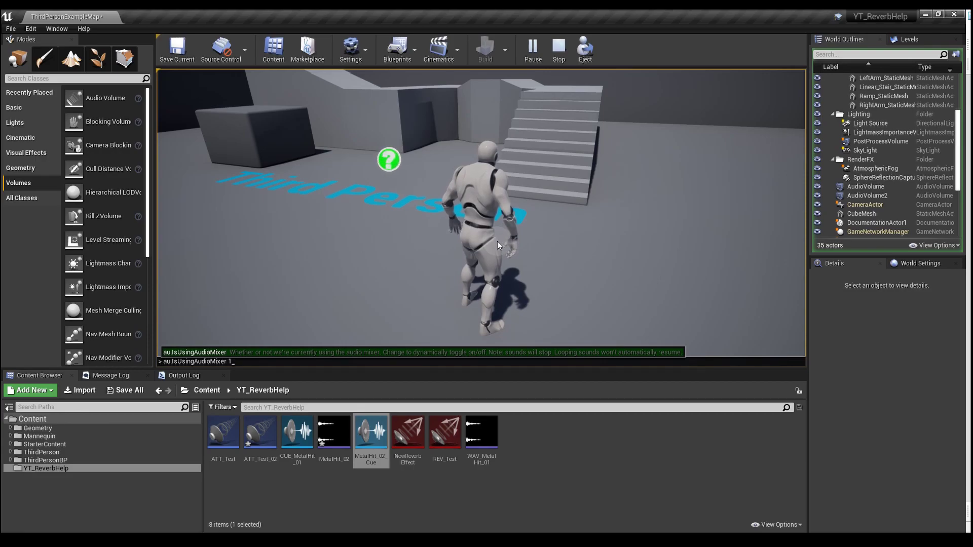
key("Return")
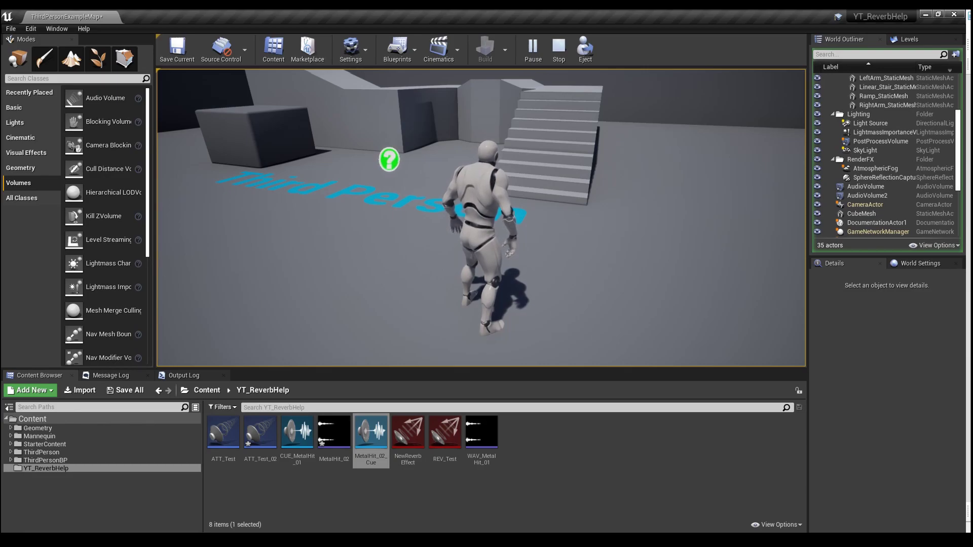
Restart the play session and run the character up the stairs and across the level
key("Escape")
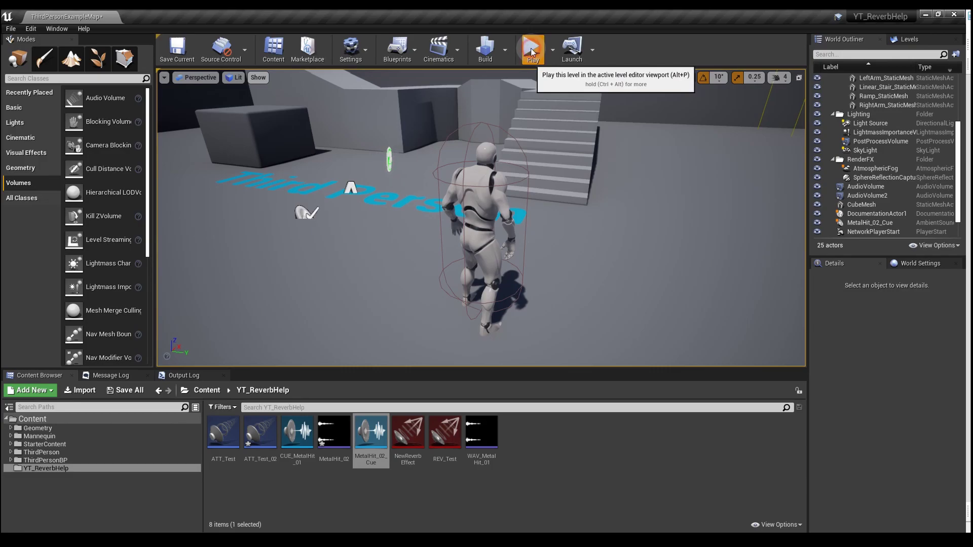
left_click(531, 53)
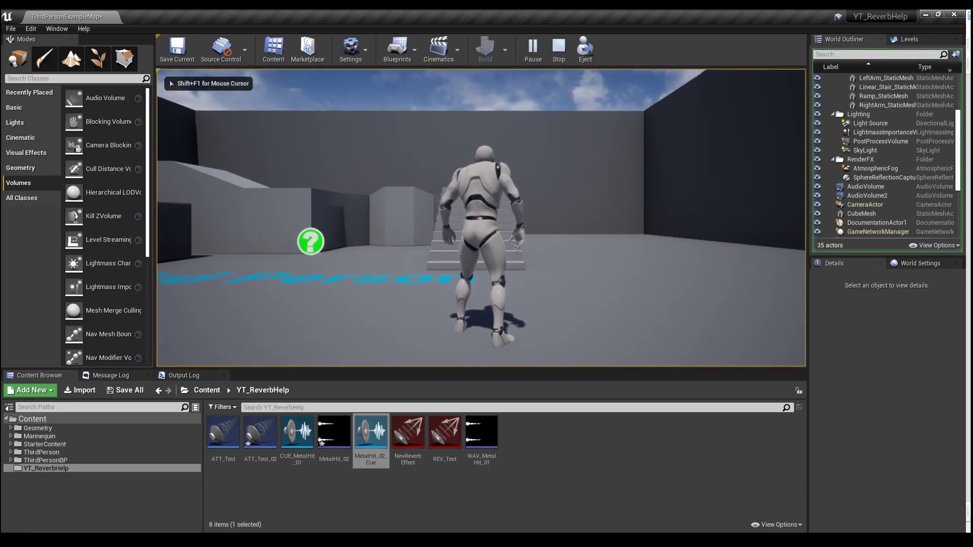
key("w")
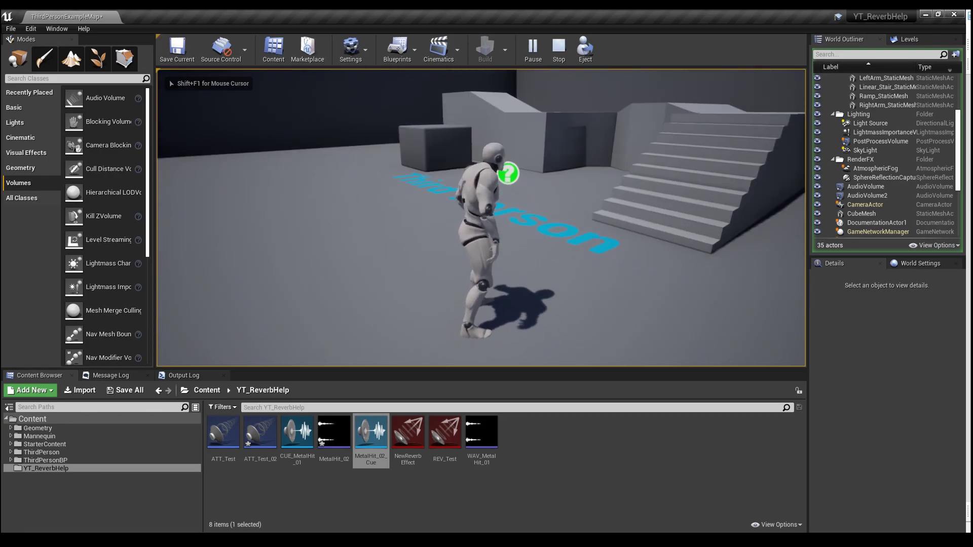
key("w")
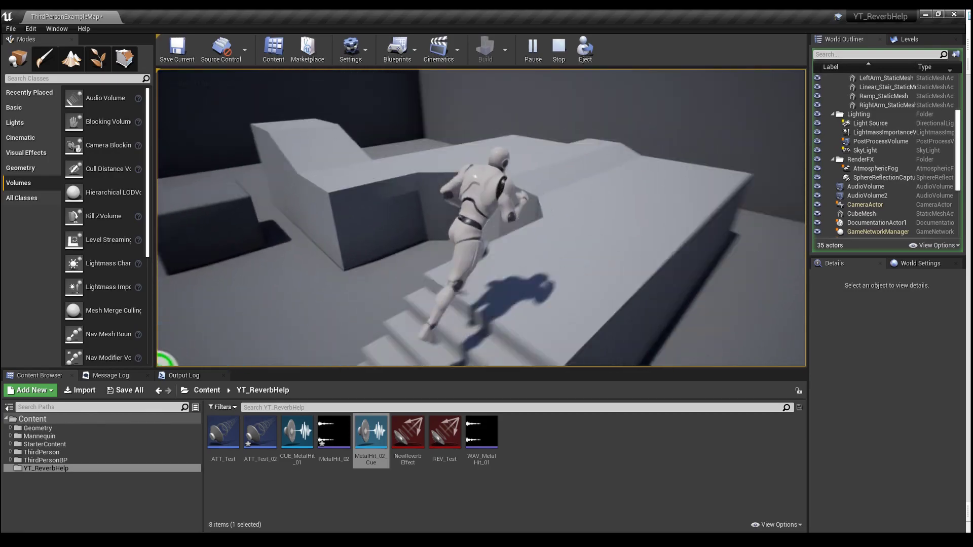
key("w")
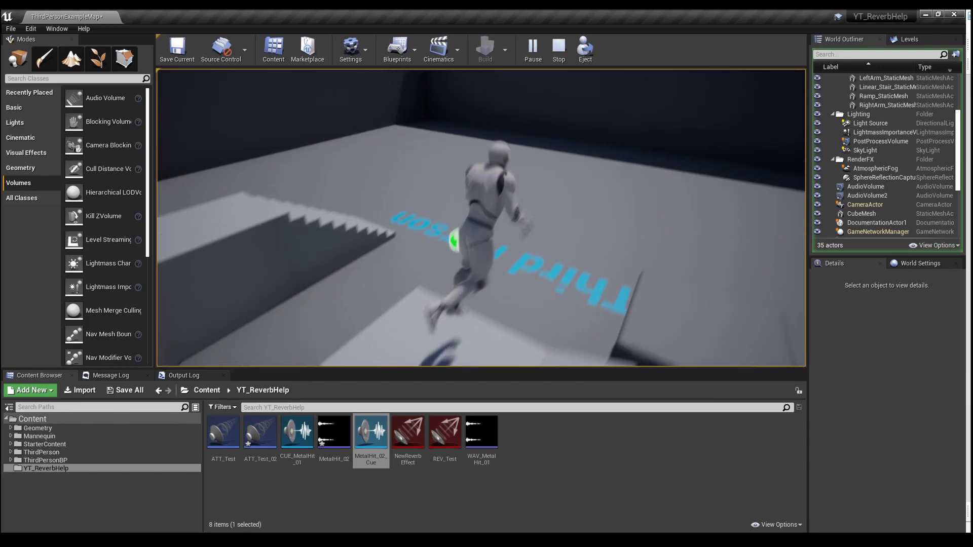
key("w")
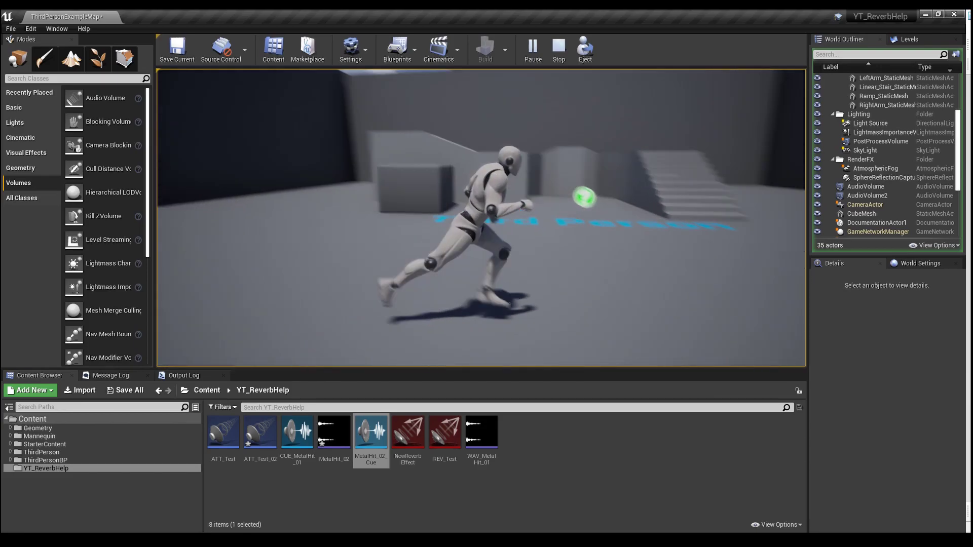
key("w")
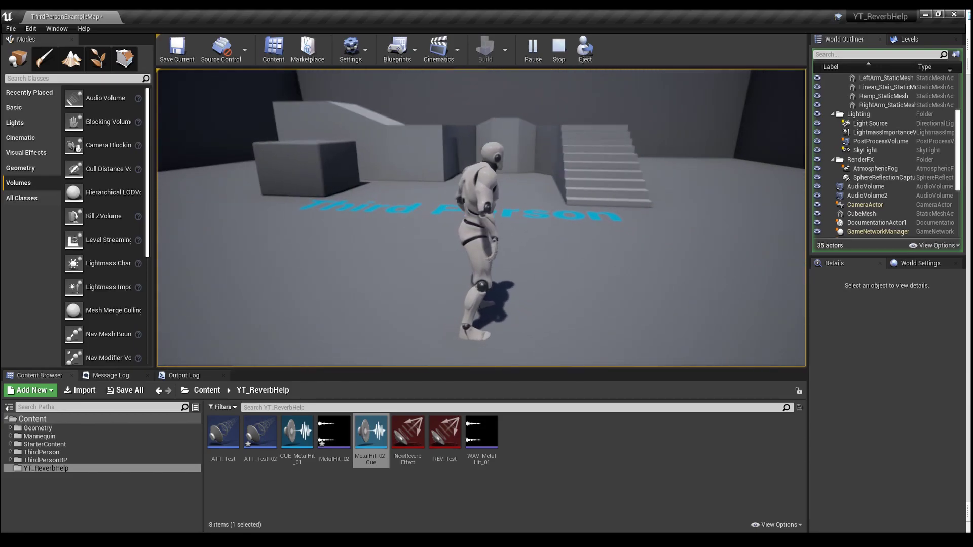